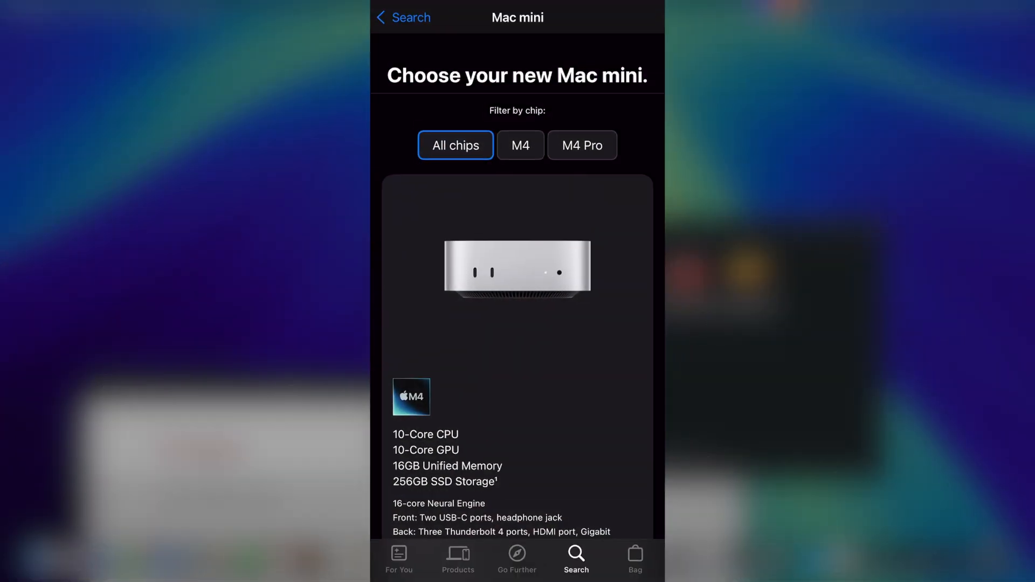
# - Select the M4 Mac mini with 16GB memory and 256GB storage, and configure it with 10 Gigabit Ethernet
pyautogui.scroll(-6, 518, 324)
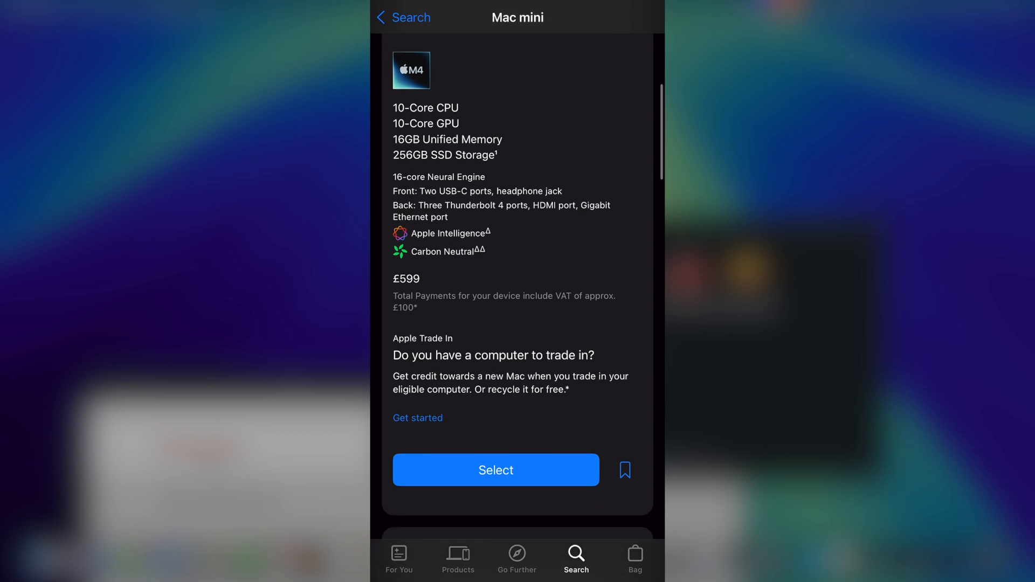
pyautogui.click(496, 470)
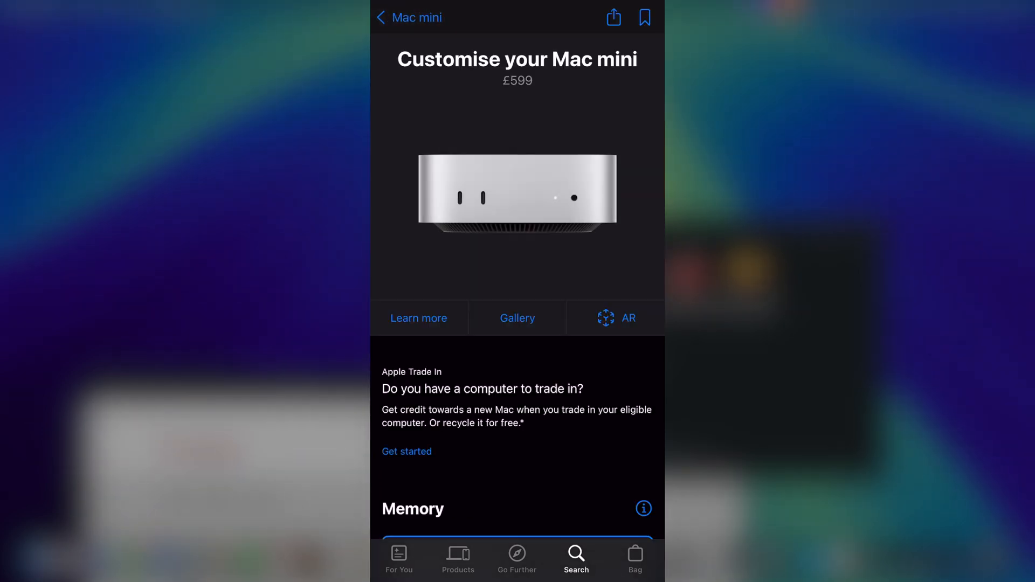
pyautogui.scroll(-4, 517, 302)
pyautogui.scroll(-10, 518, 323)
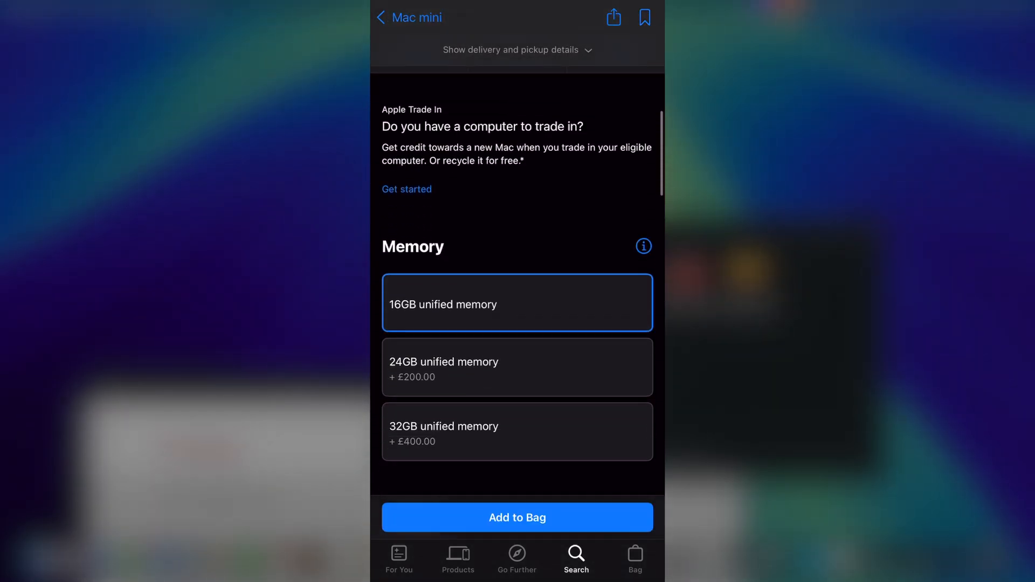
pyautogui.scroll(-2, 517, 323)
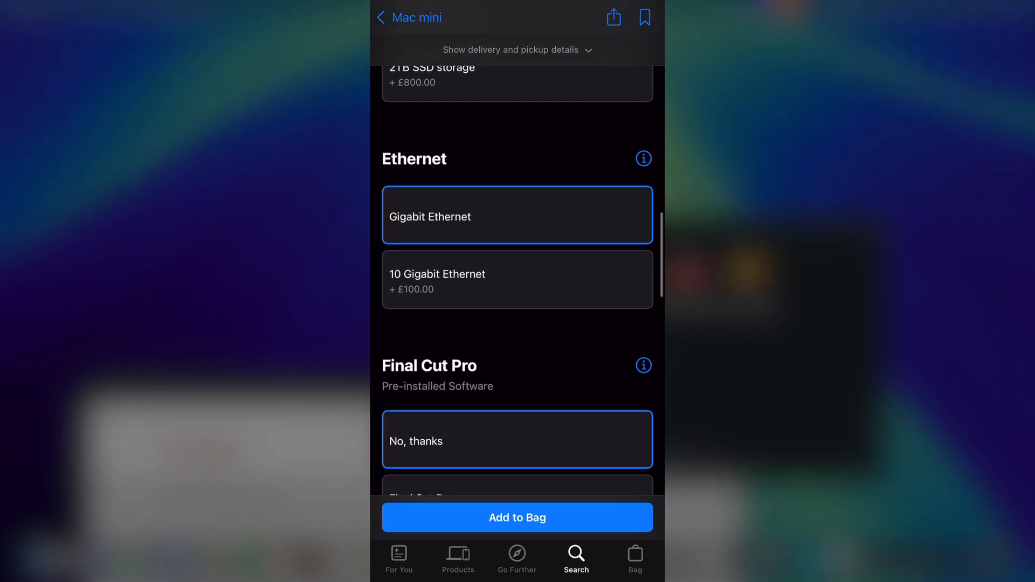
pyautogui.click(518, 280)
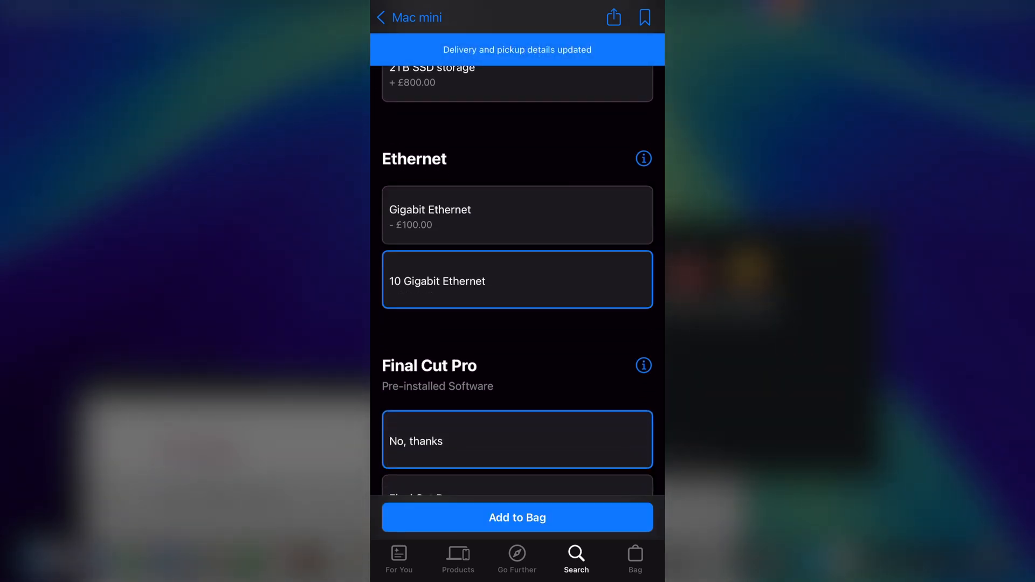
pyautogui.scroll(-5, 518, 280)
pyautogui.scroll(-10, 517, 280)
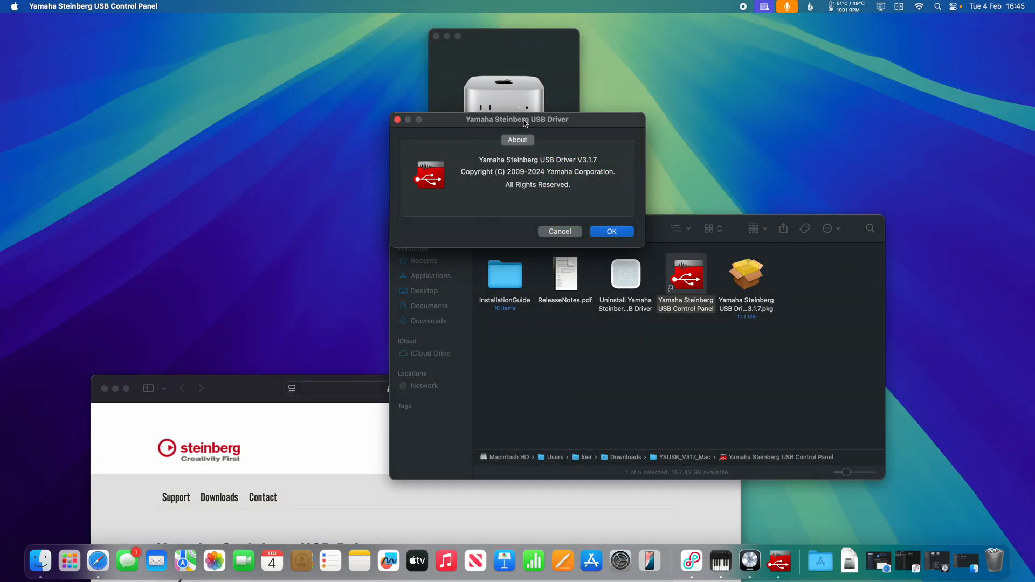
# - Move the Yamaha Steinberg USB Driver window off the Mac mini window and shift the Steinberg web page clear
pyautogui.moveTo(525, 123); pyautogui.dragTo(748, 133)
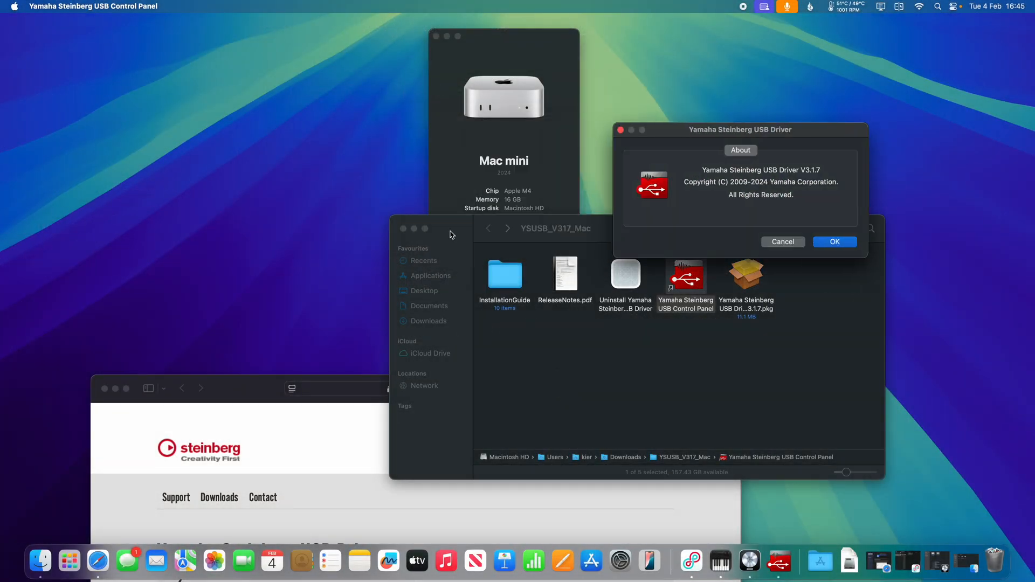
pyautogui.moveTo(260, 398); pyautogui.dragTo(211, 421)
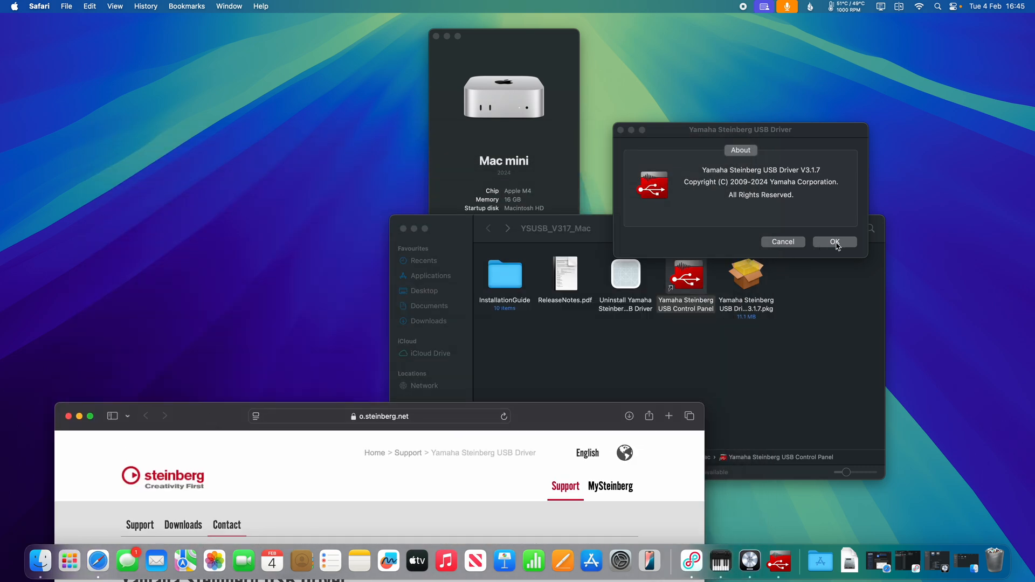
# - Switch to Audio MIDI Setup and check the MONTAGE and MONTAGE M devices in MIDI Studio
pyautogui.click(722, 563)
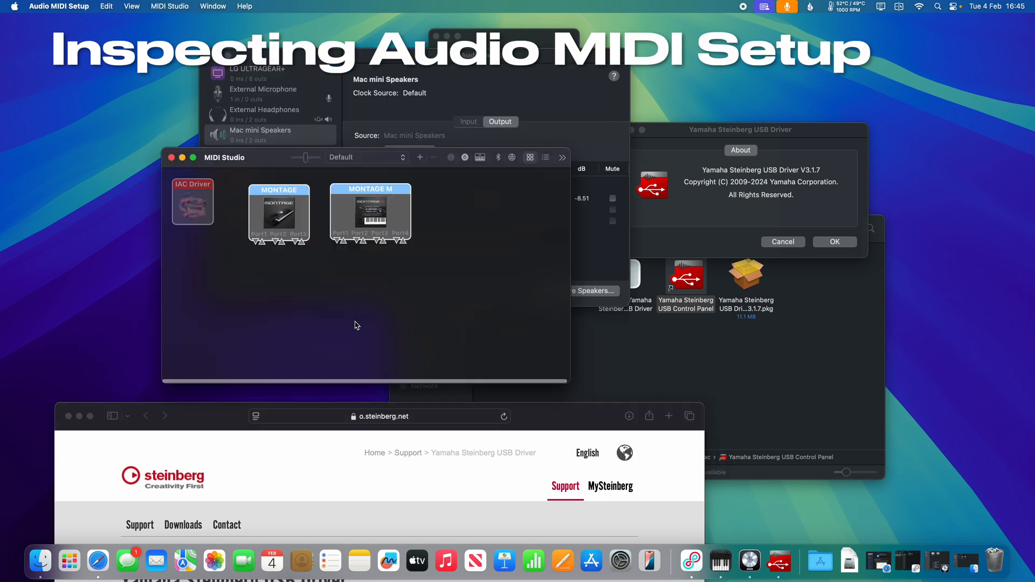
pyautogui.click(290, 221)
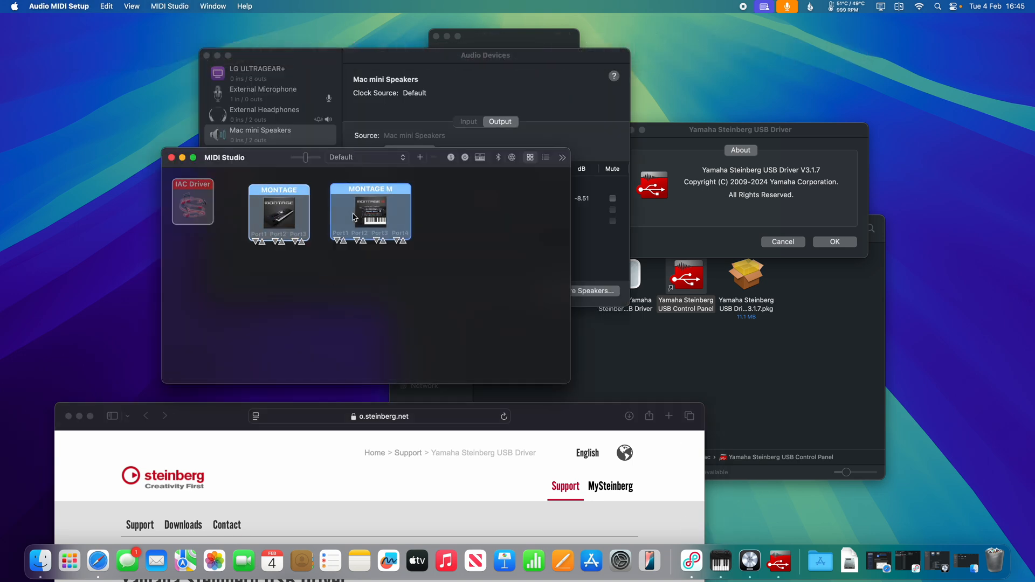
pyautogui.click(373, 215)
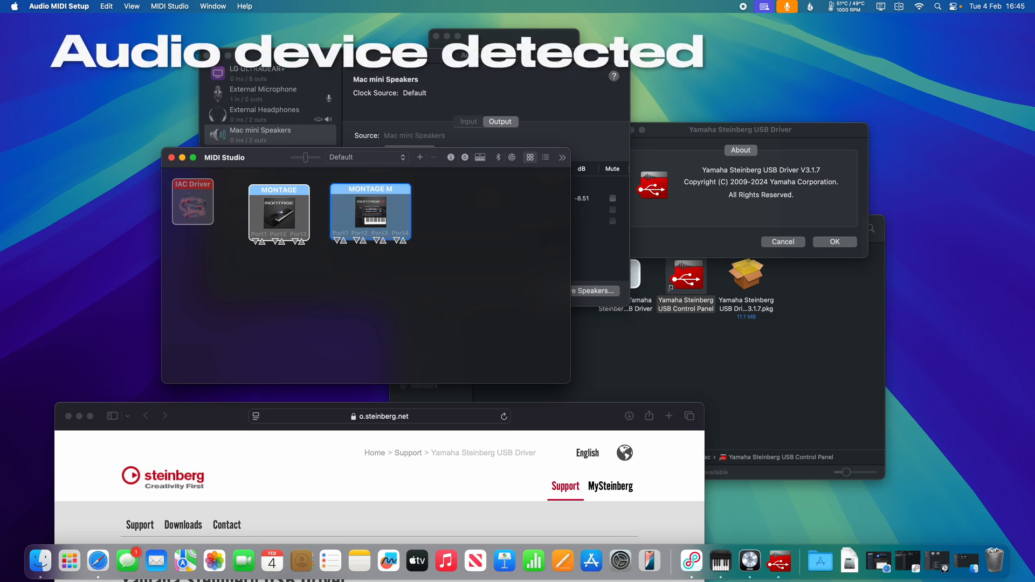
# - Inspect the channel details of the MONTAGE and MONTAGE M entries among the audio devices
pyautogui.click(322, 139)
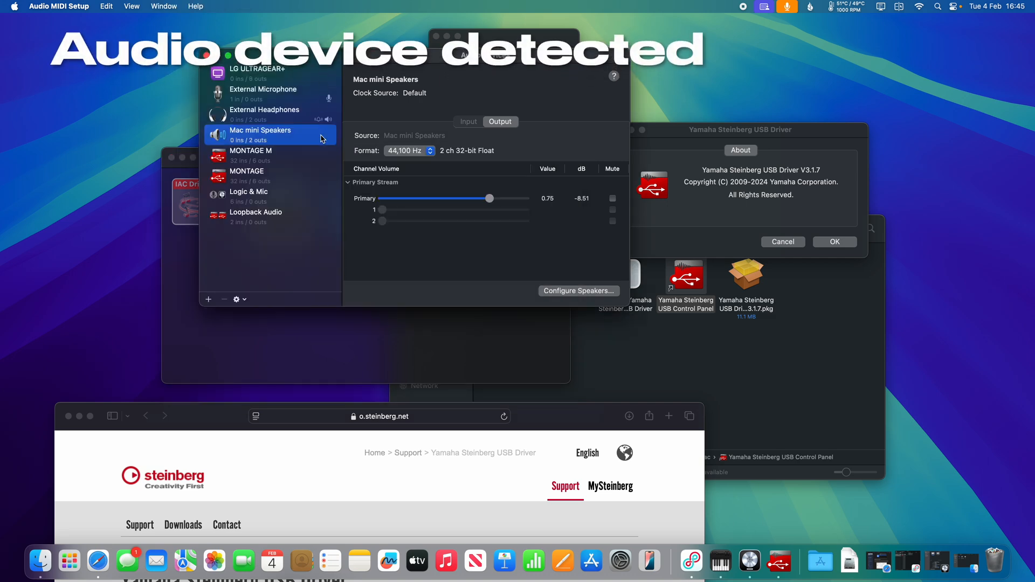
pyautogui.click(256, 178)
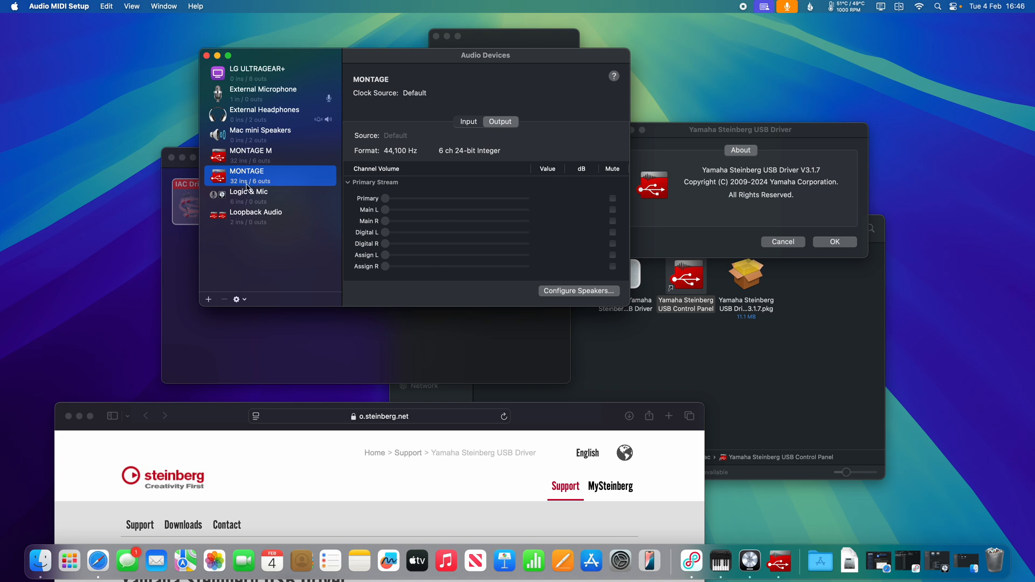
pyautogui.click(261, 161)
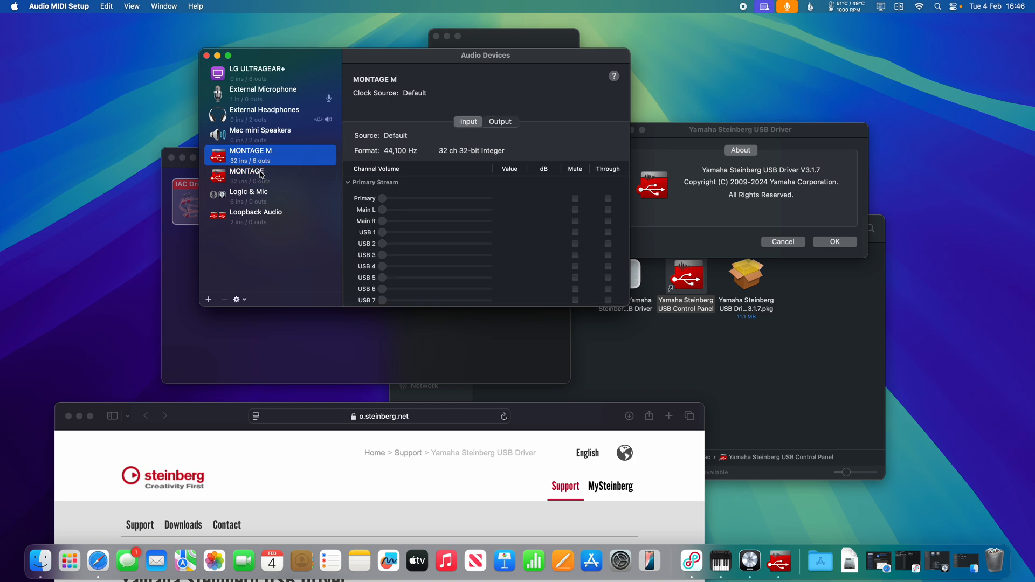
pyautogui.click(262, 174)
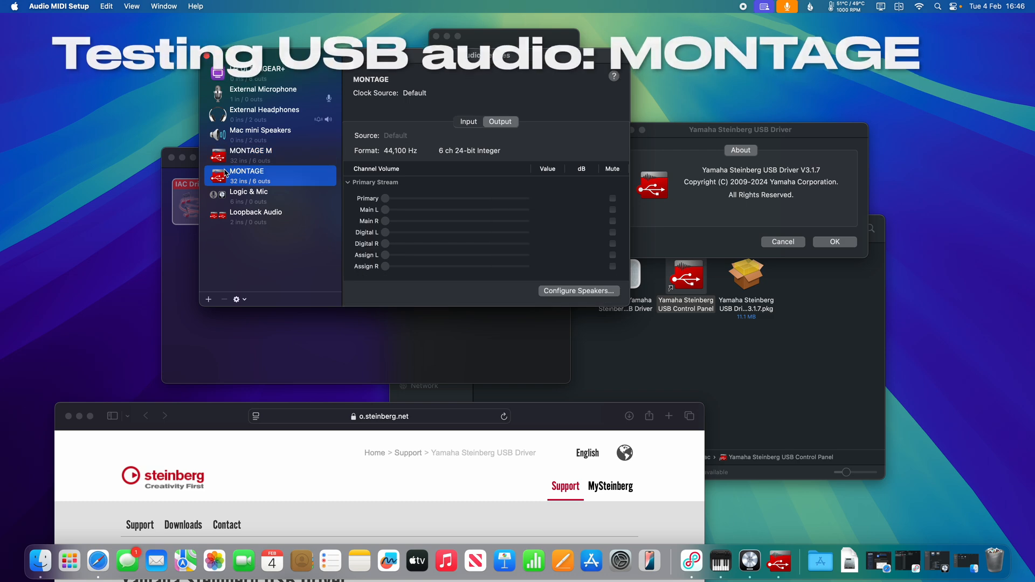
# - Switch to Logic Pro and create an empty project with MONTAGE as both input and output device
pyautogui.click(750, 561)
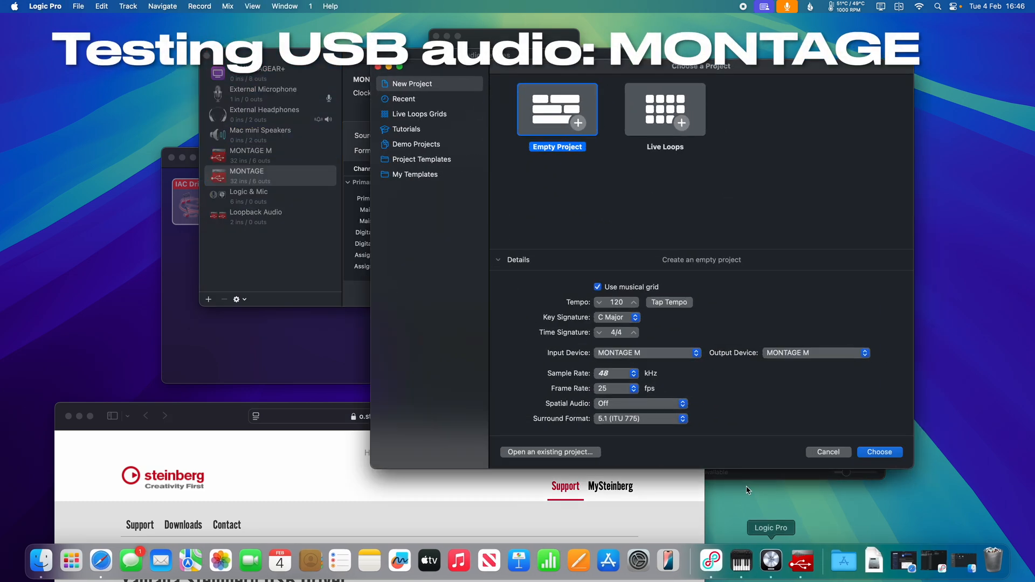
pyautogui.click(636, 353)
pyautogui.click(636, 365)
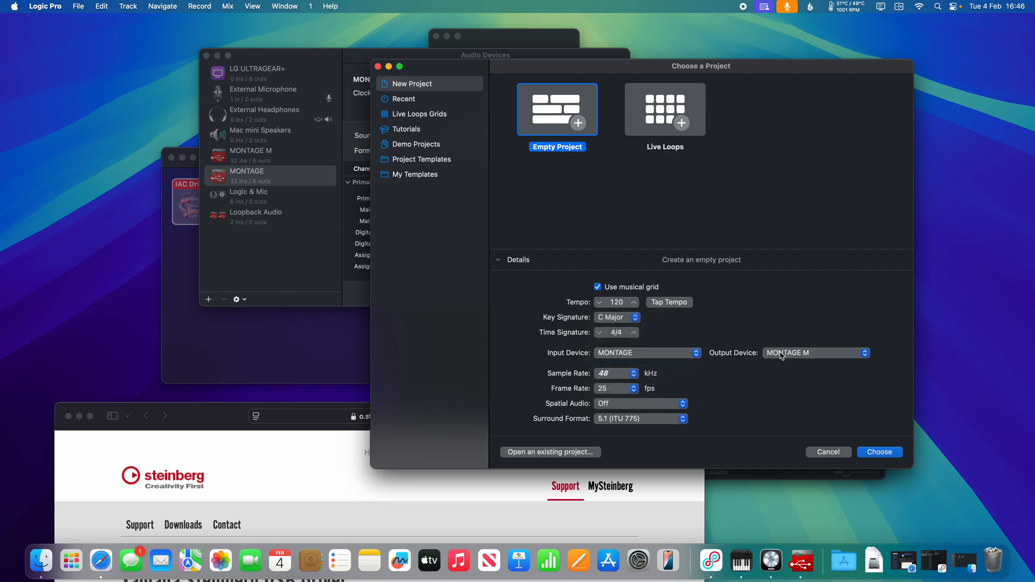
pyautogui.click(772, 353)
pyautogui.click(809, 364)
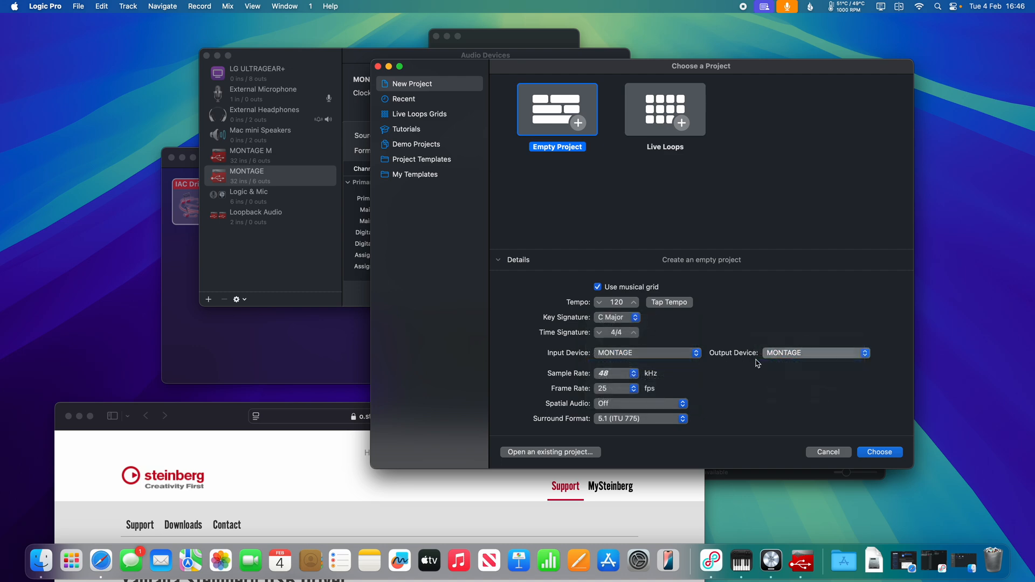
pyautogui.click(880, 453)
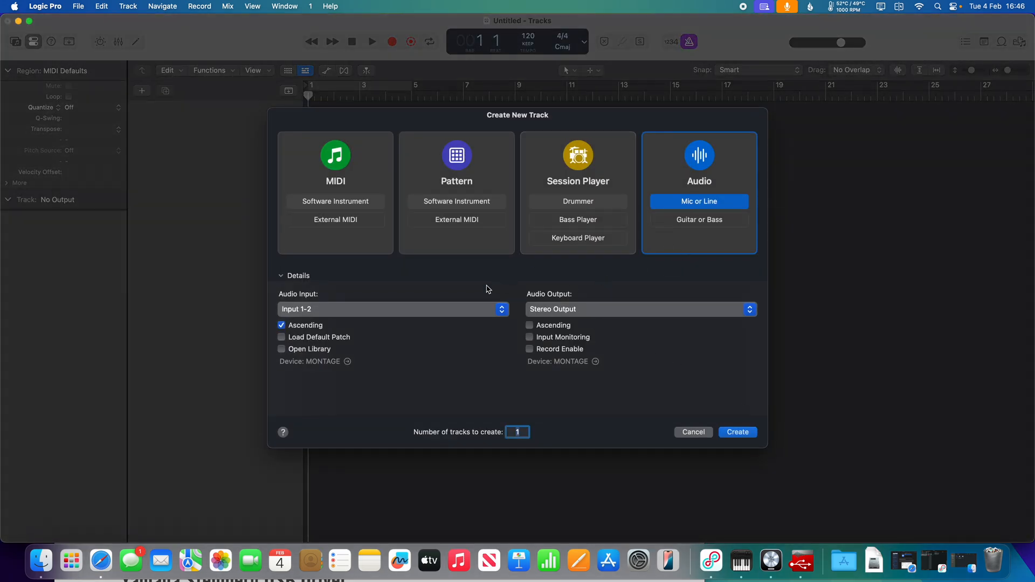
# - Create eight audio tracks with ascending inputs starting from Input 1-2
pyautogui.click(455, 309)
pyautogui.moveTo(356, 381)
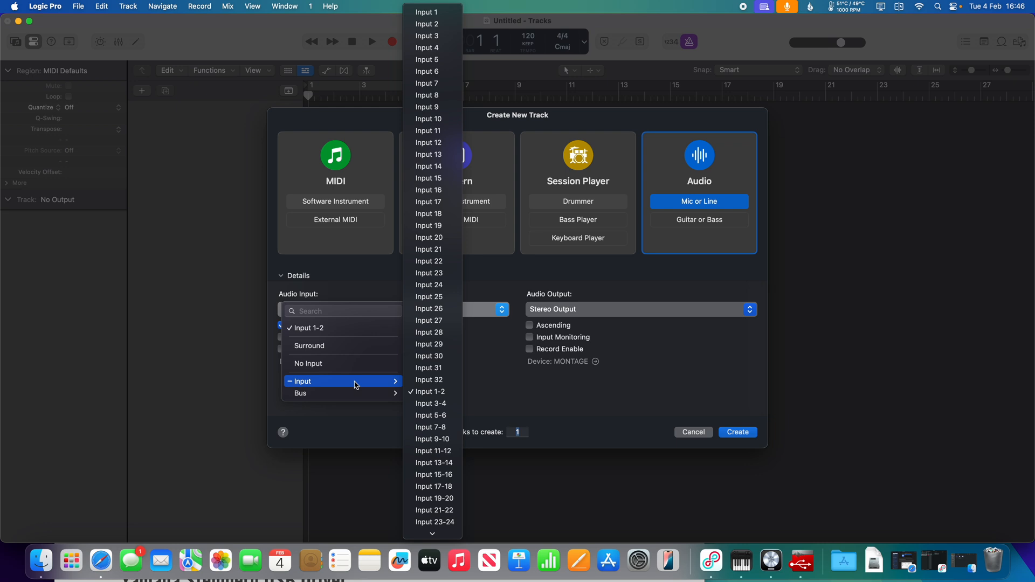
pyautogui.click(439, 392)
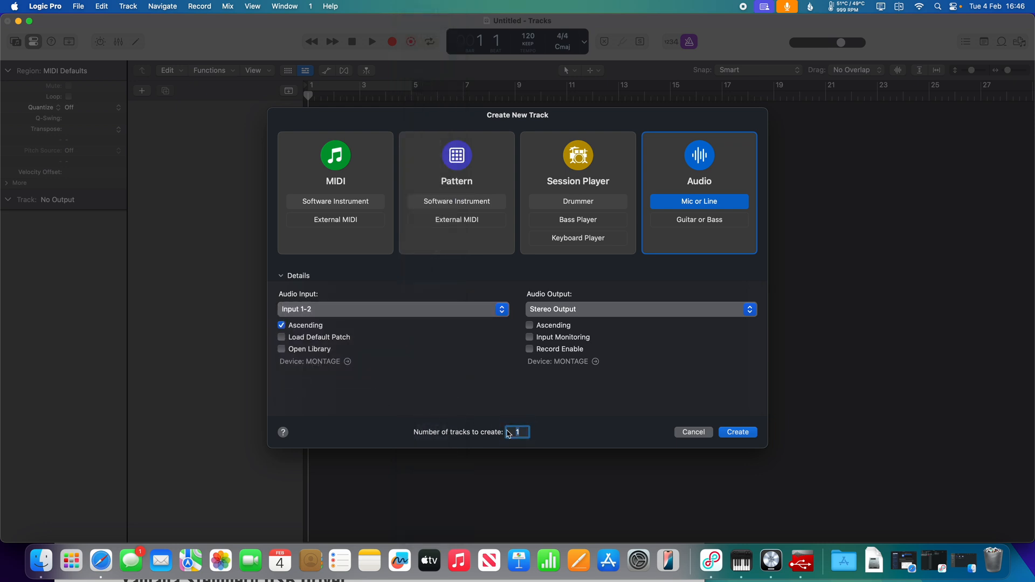
pyautogui.click(744, 435)
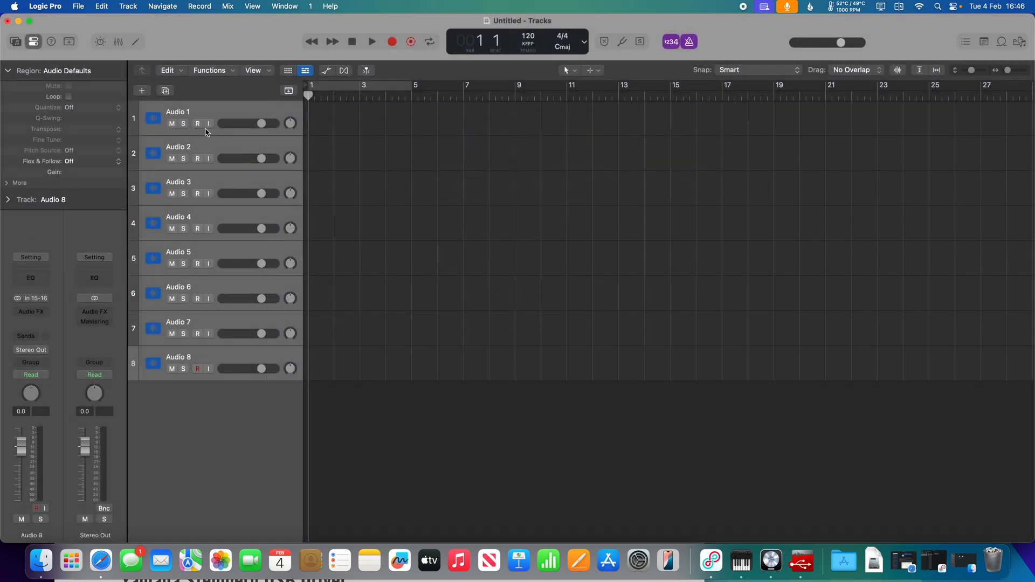
# - Turn off the metronome and record all eight audio tracks at once up to about bar 14
pyautogui.click(197, 123)
pyautogui.click(690, 43)
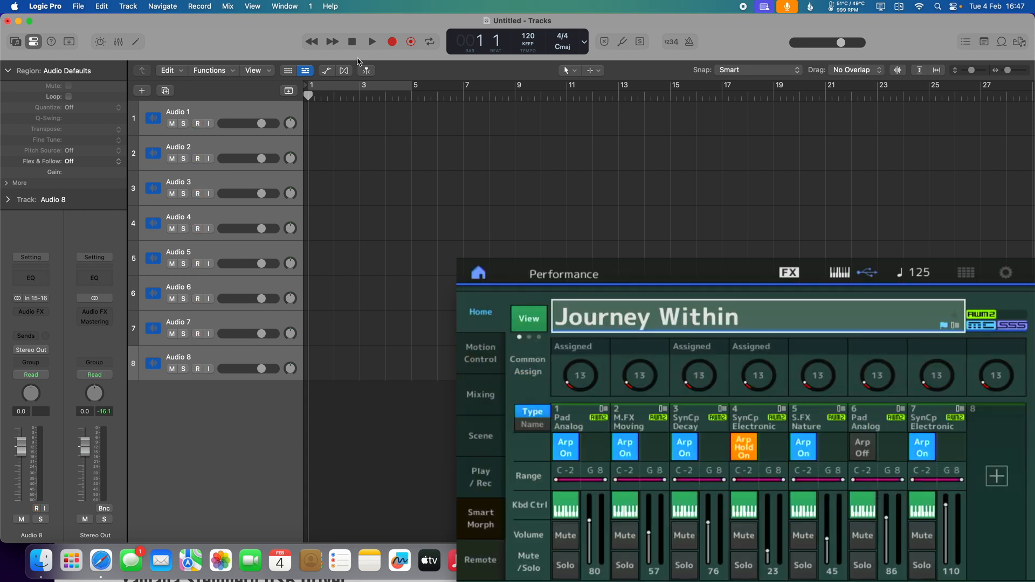
pyautogui.click(392, 43)
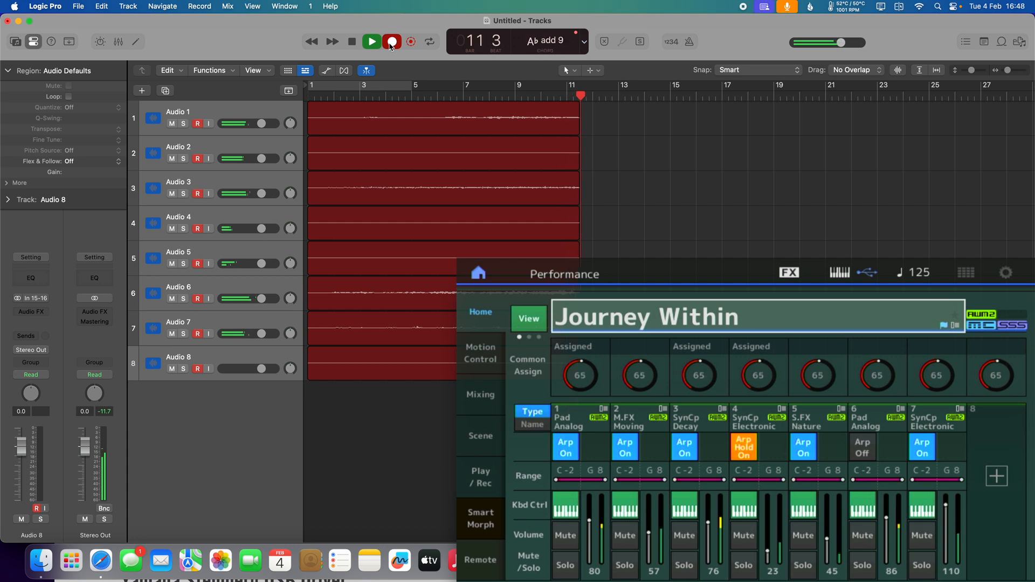
pyautogui.click(356, 45)
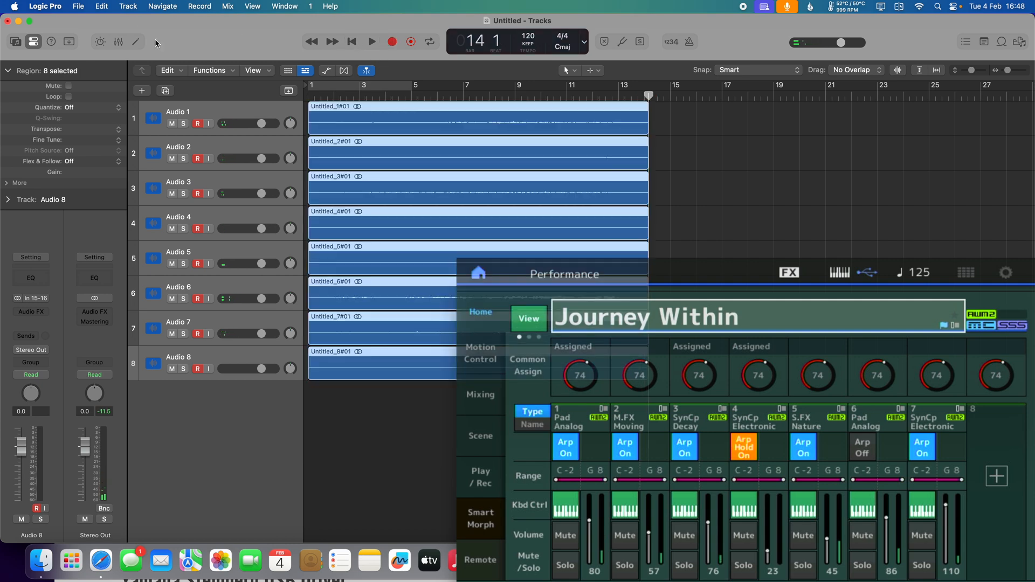
# - Start a new project and close the recorded one without saving it
pyautogui.click(79, 6)
pyautogui.click(299, 93)
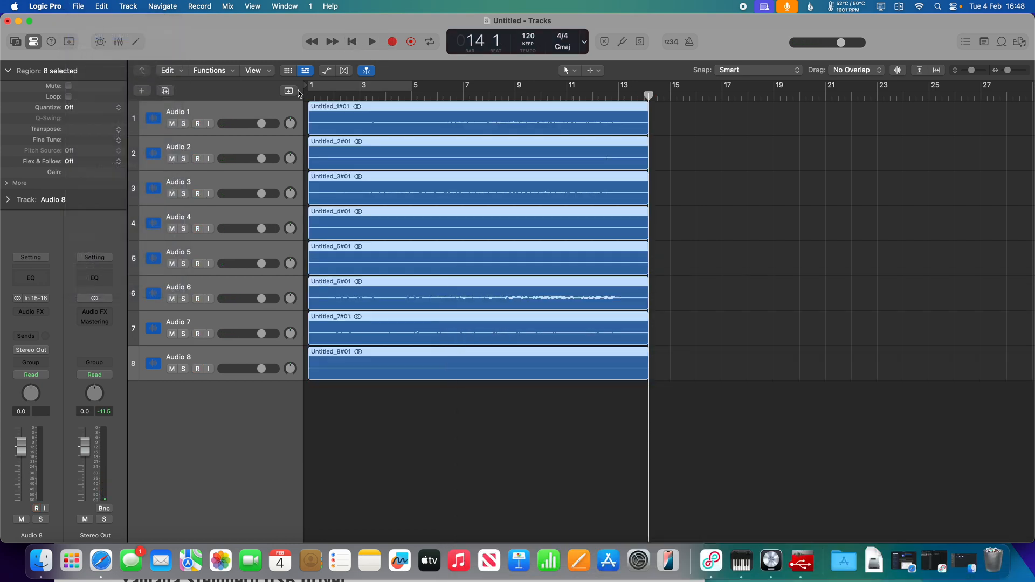
pyautogui.click(522, 223)
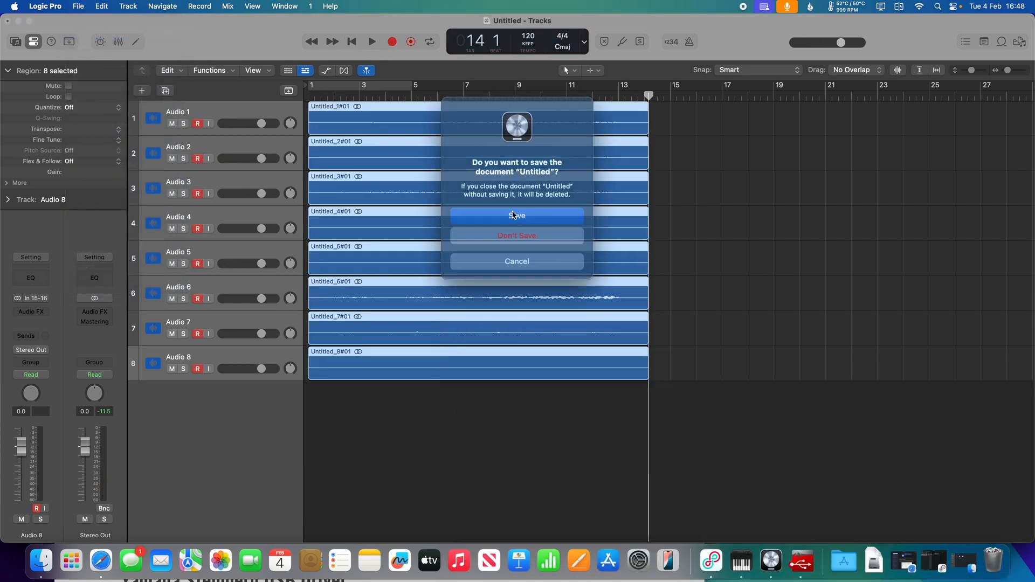
pyautogui.click(526, 233)
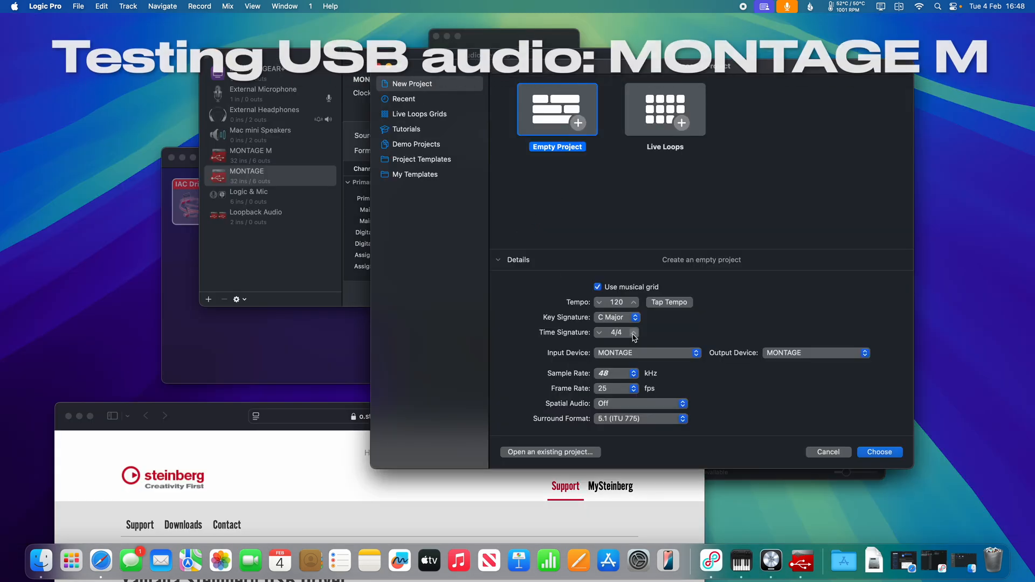
# - Create an empty project with MONTAGE M as both input and output device
pyautogui.click(667, 353)
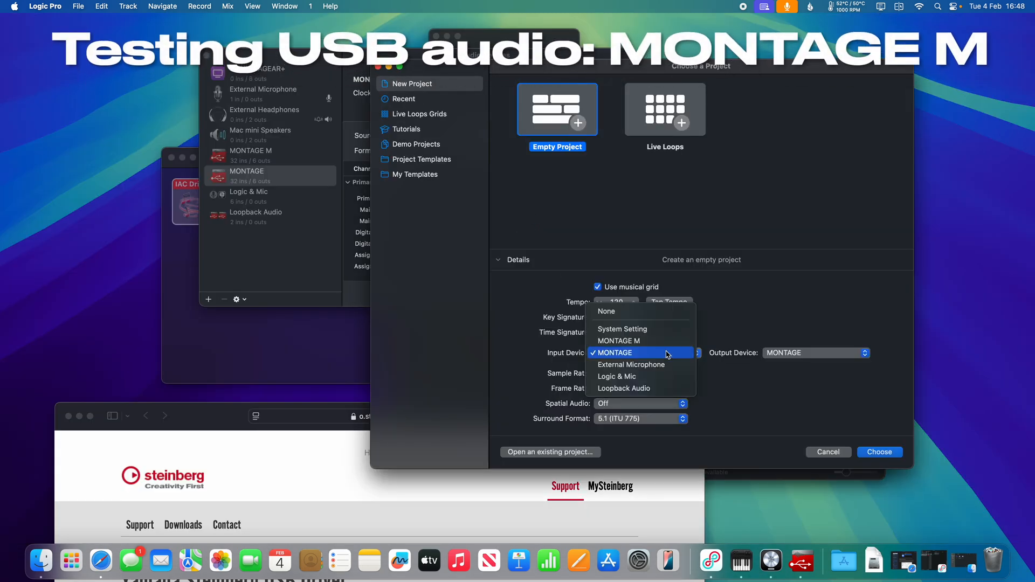
pyautogui.click(640, 343)
pyautogui.click(792, 353)
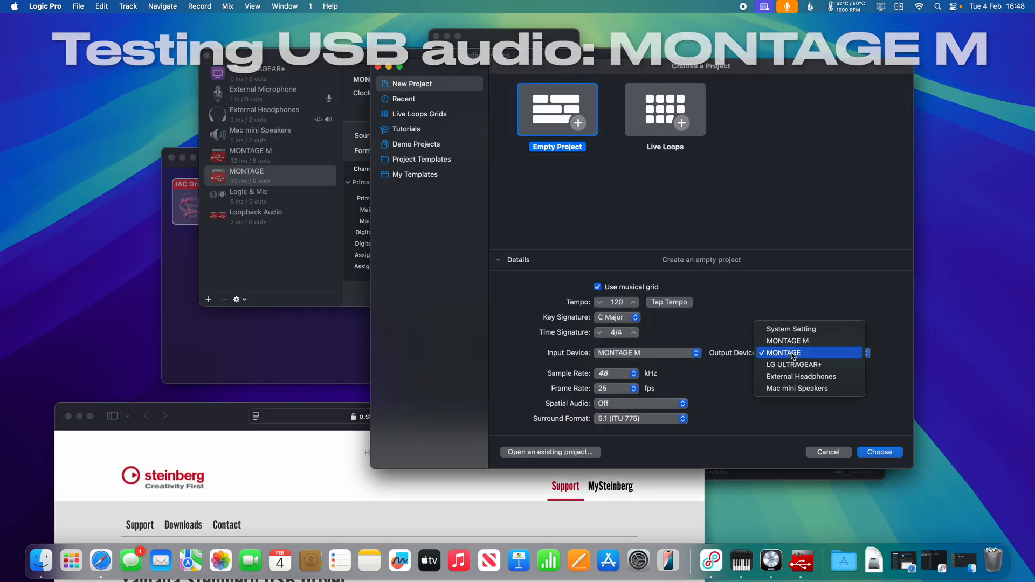
pyautogui.click(790, 342)
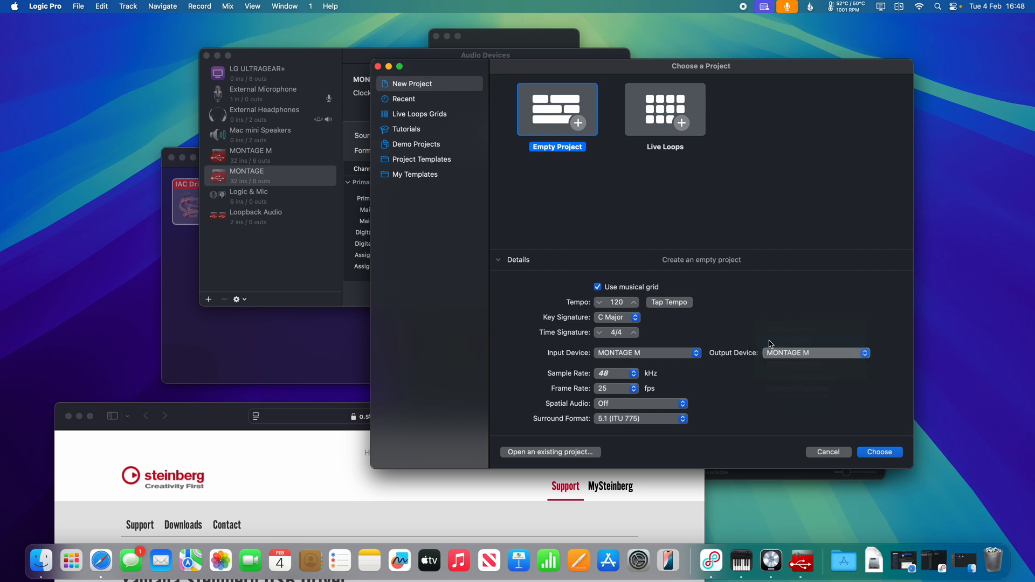
pyautogui.click(880, 452)
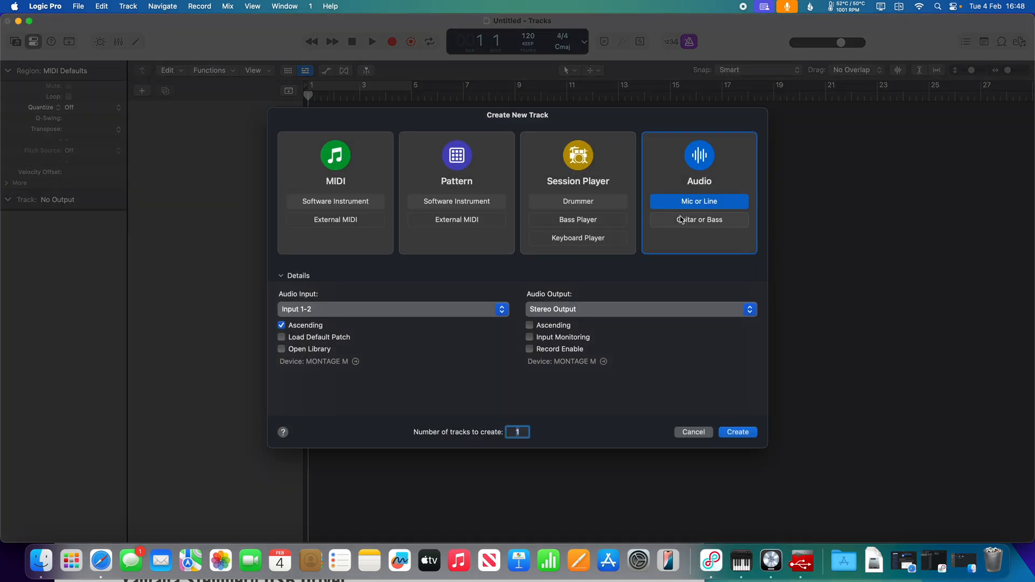
# - Create eight mic or line audio tracks with ascending inputs starting from Input 1-2 and Stereo Output as output
pyautogui.click(432, 314)
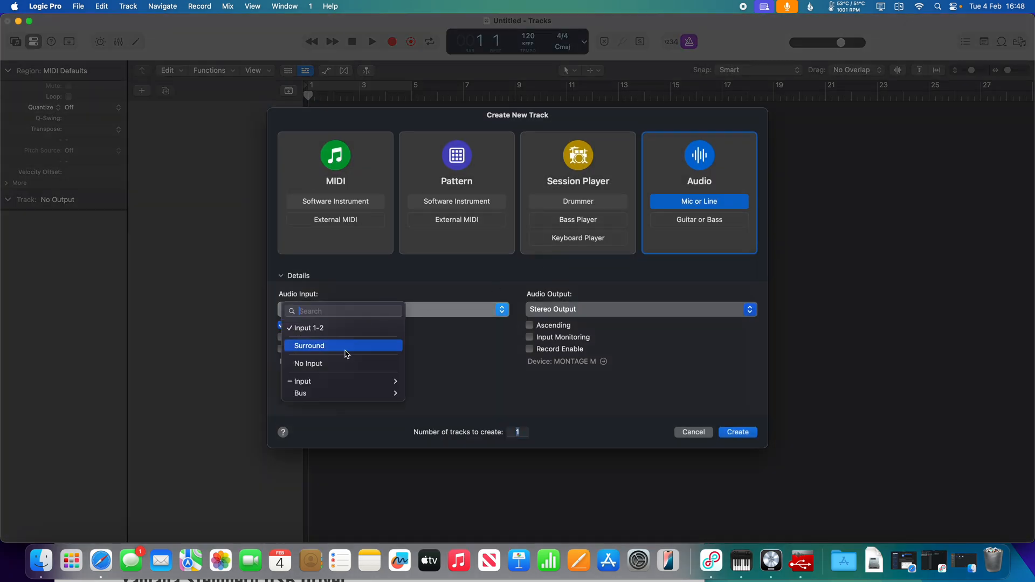
pyautogui.moveTo(353, 382)
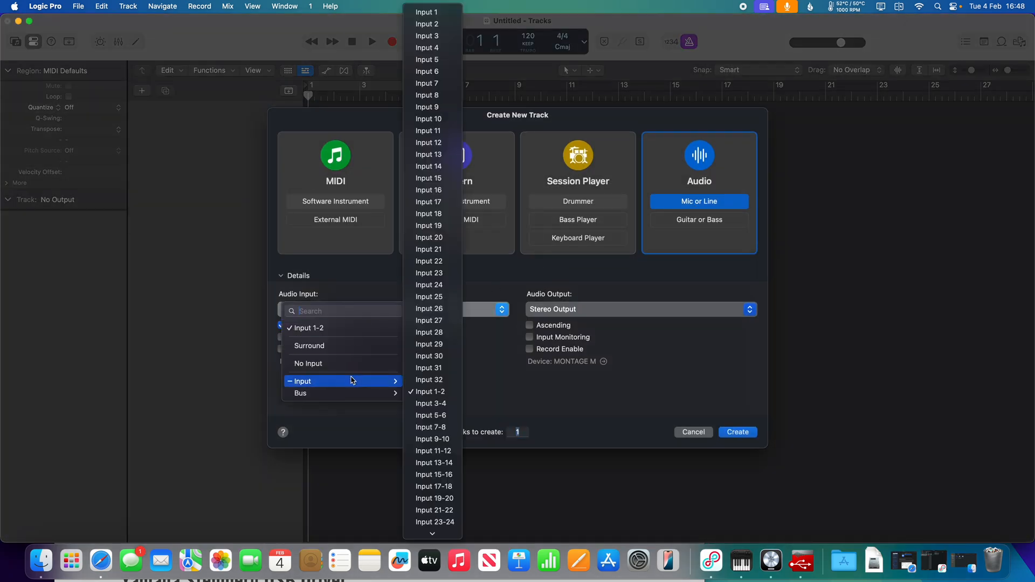
pyautogui.click(437, 392)
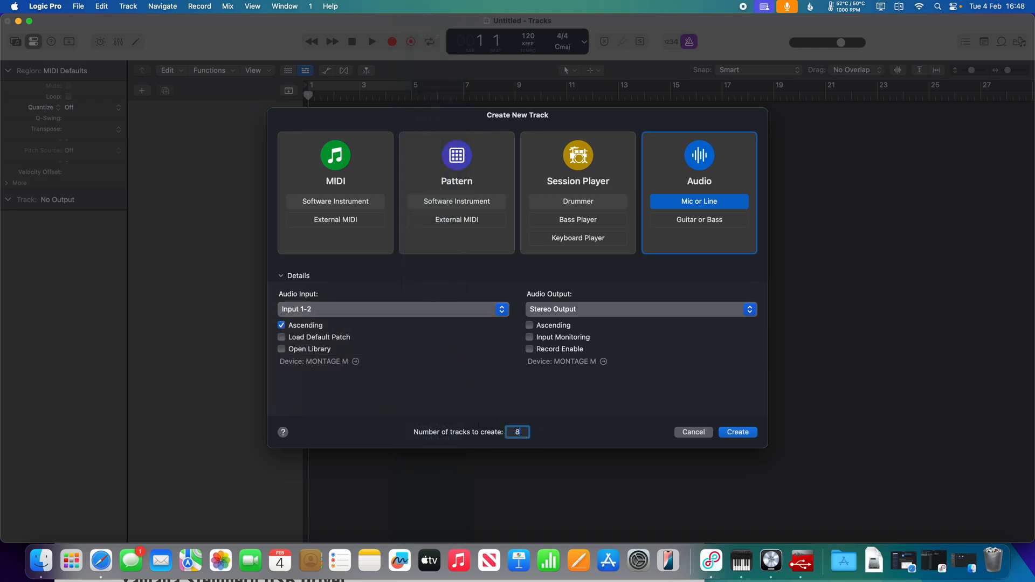
pyautogui.press('Return')
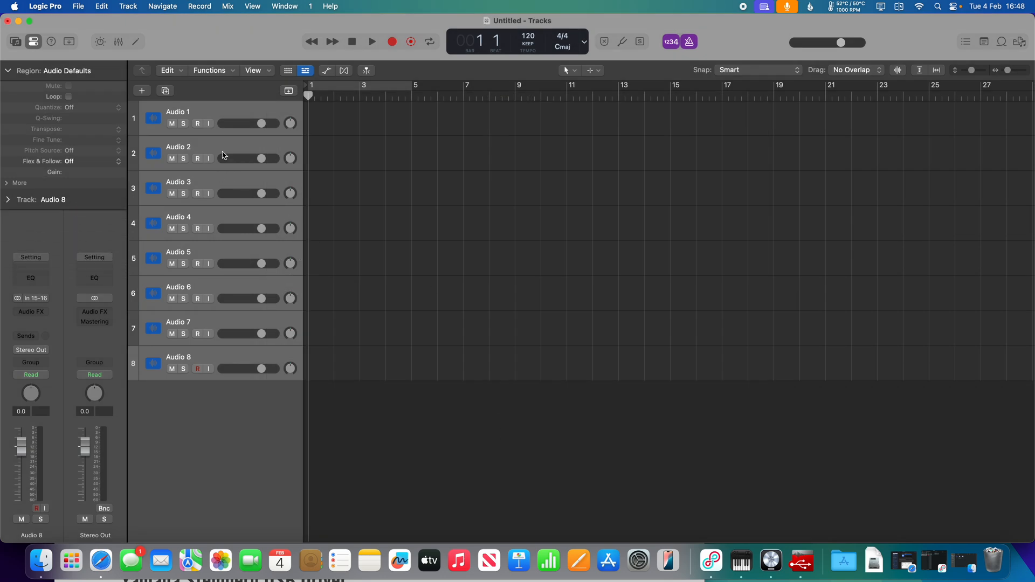
# - Record-enable all eight audio tracks and record them at once up to about bar 16 with the count-in and metronome off
pyautogui.keyDown('alt'); pyautogui.click(198, 125); pyautogui.keyUp('alt')
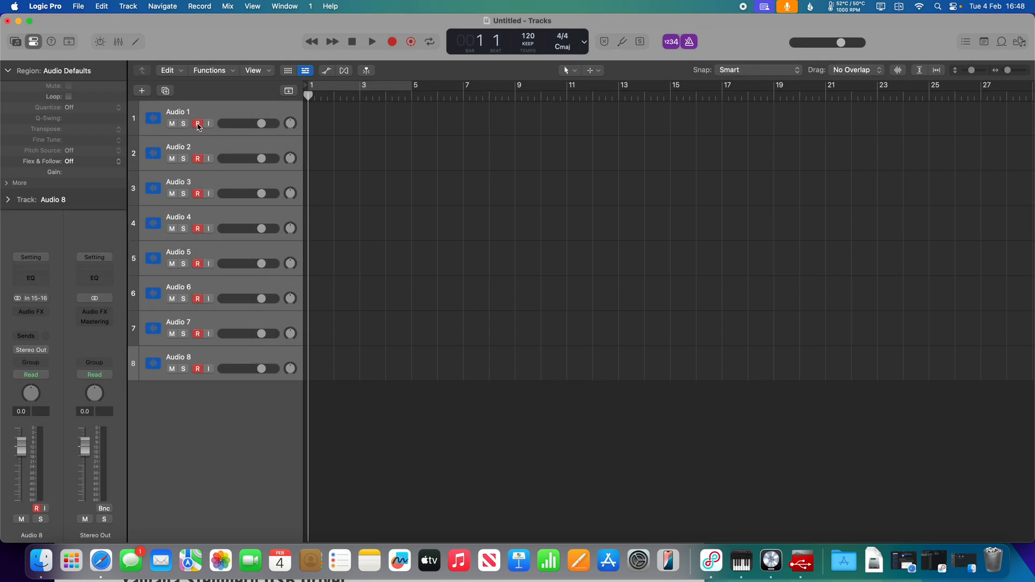
pyautogui.click(671, 42)
pyautogui.click(690, 42)
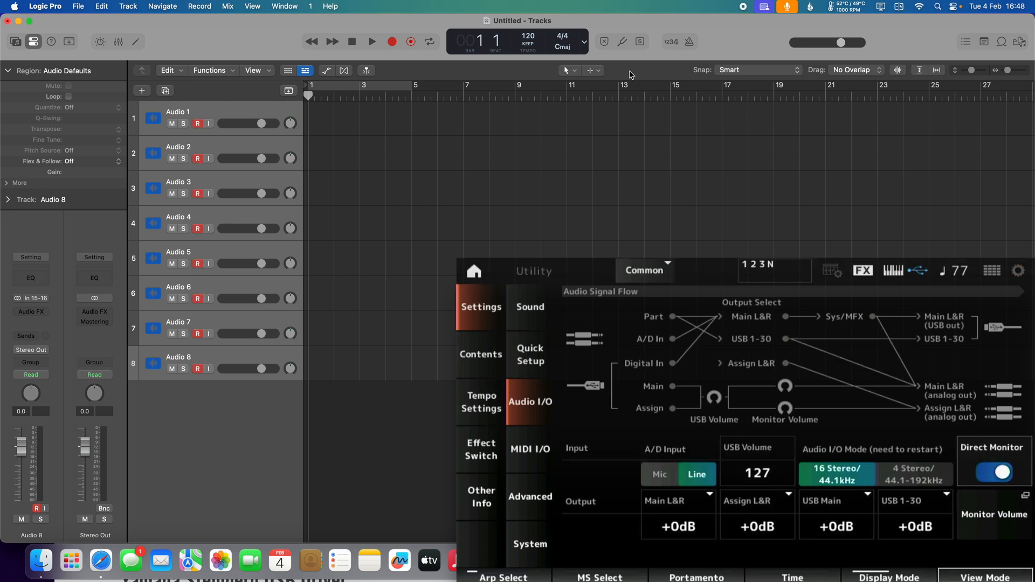
pyautogui.click(394, 45)
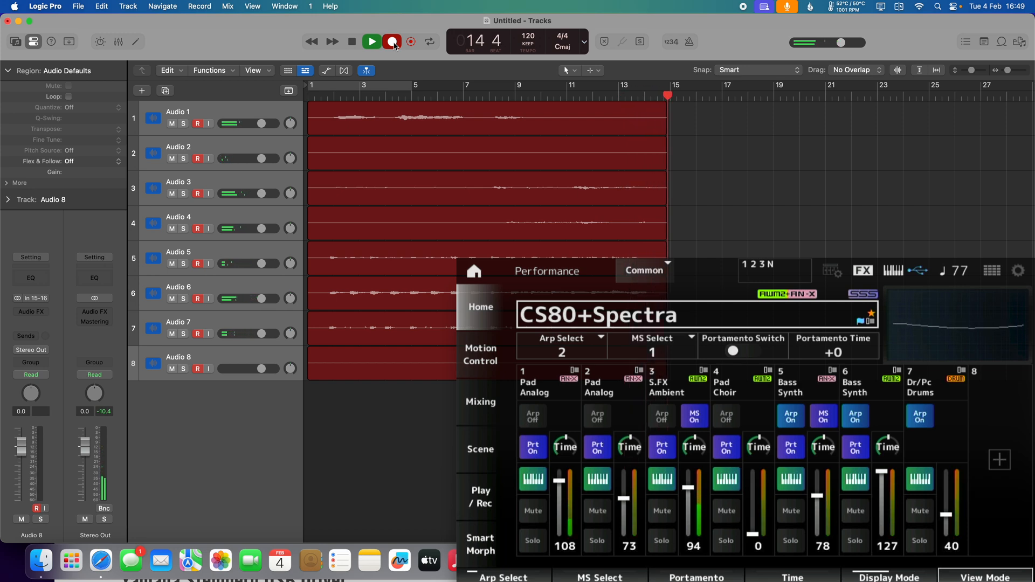
pyautogui.press('space')
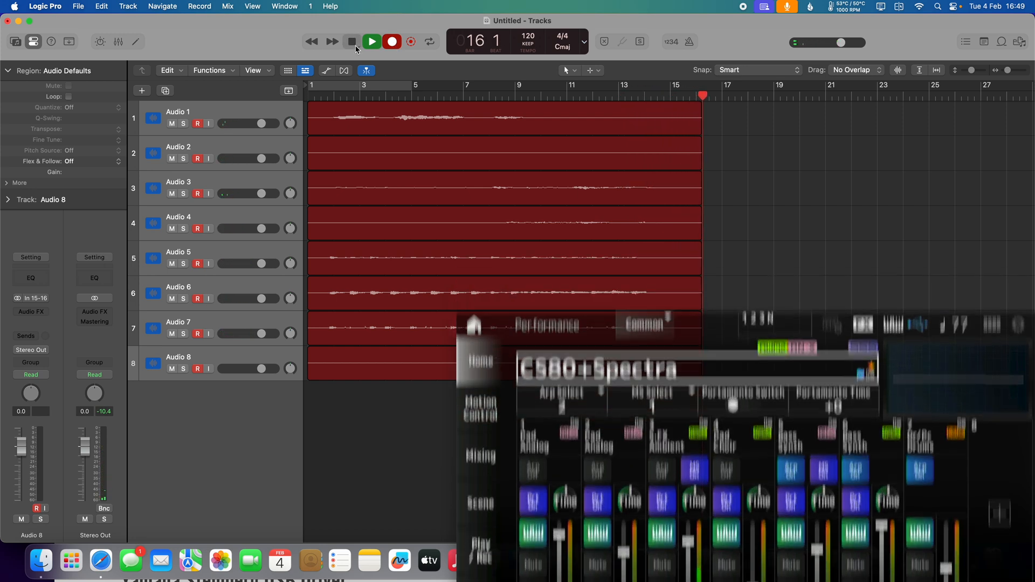
# - Play the recording back from bar 2 and inspect the Audio 1, Audio 3 and Audio 5 waveforms in the audio editor
pyautogui.click(340, 95)
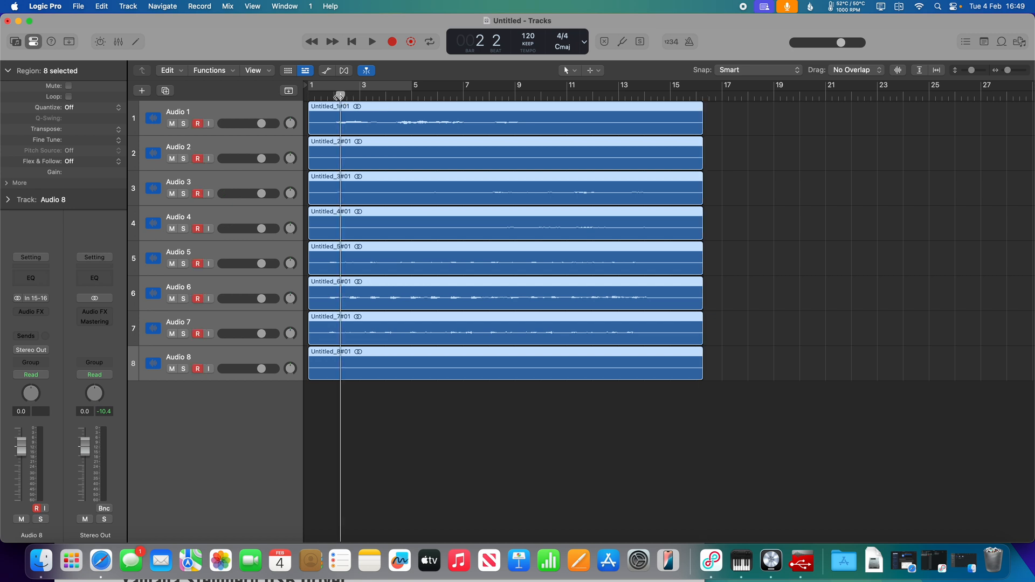
pyautogui.press('space')
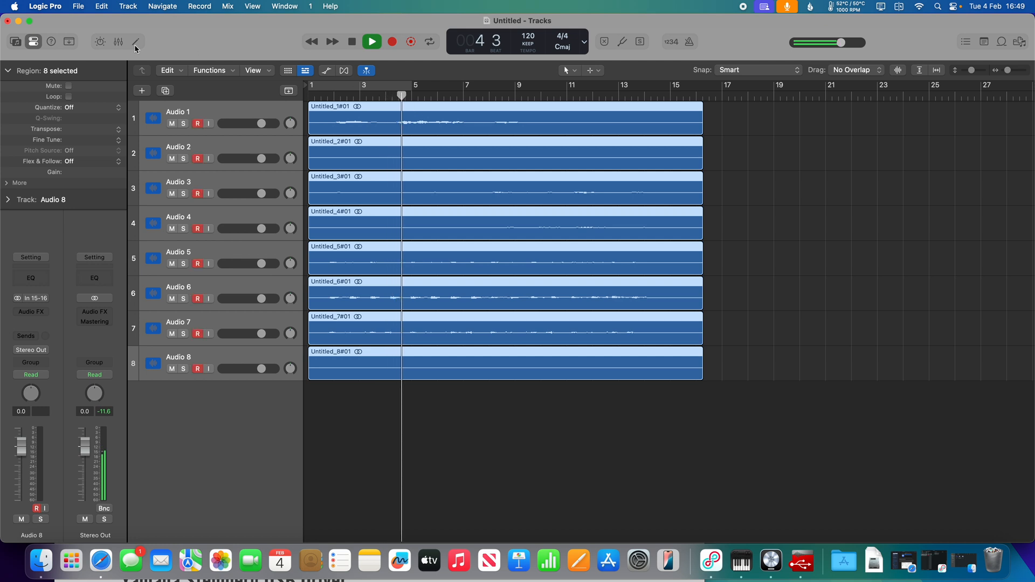
pyautogui.press('e')
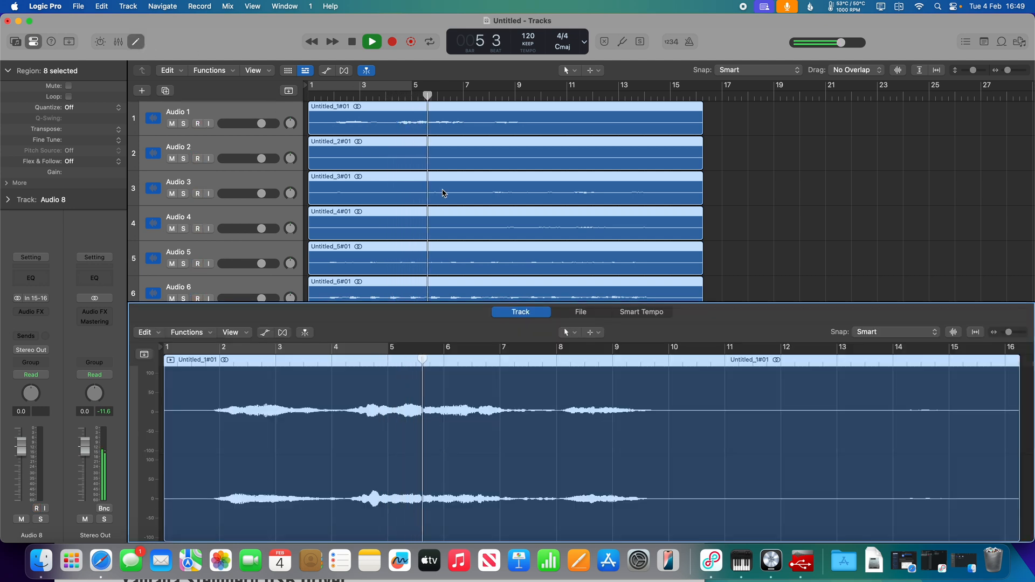
pyautogui.click(466, 196)
pyautogui.click(493, 259)
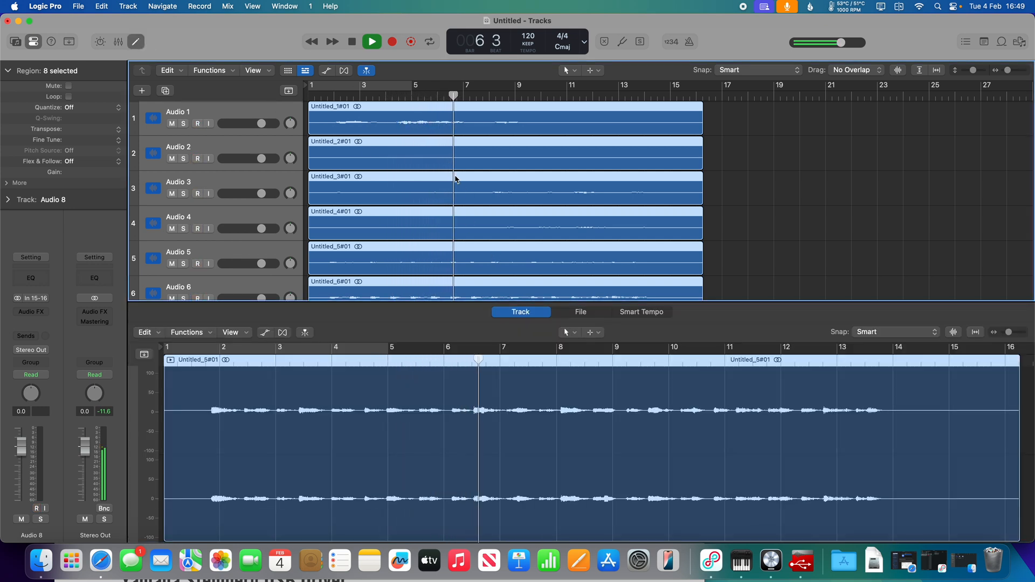
pyautogui.click(353, 43)
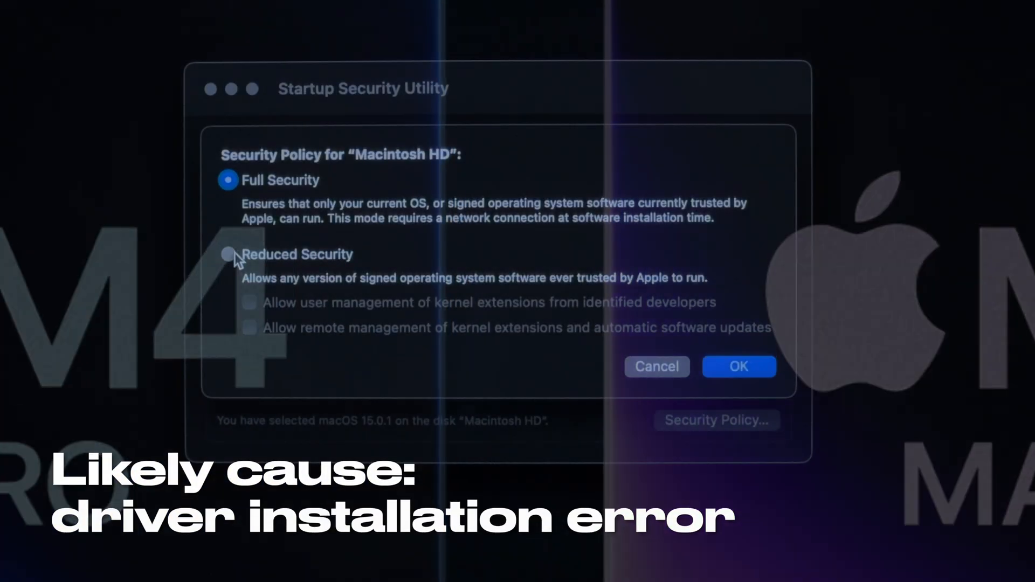
# - Set the Macintosh HD security policy to Reduced Security, allowing user management of kernel extensions from identified developers
pyautogui.click(231, 254)
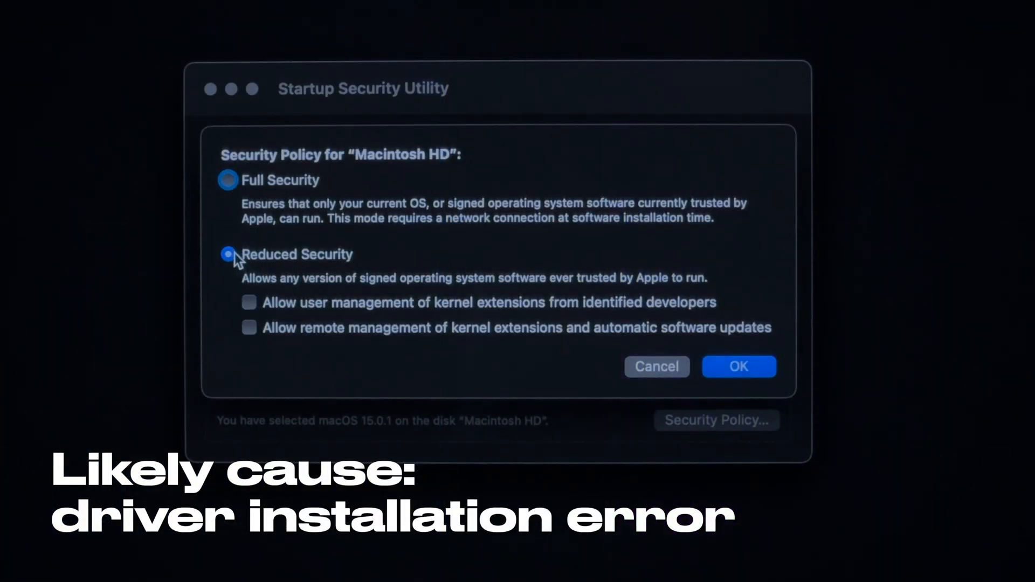
pyautogui.click(250, 303)
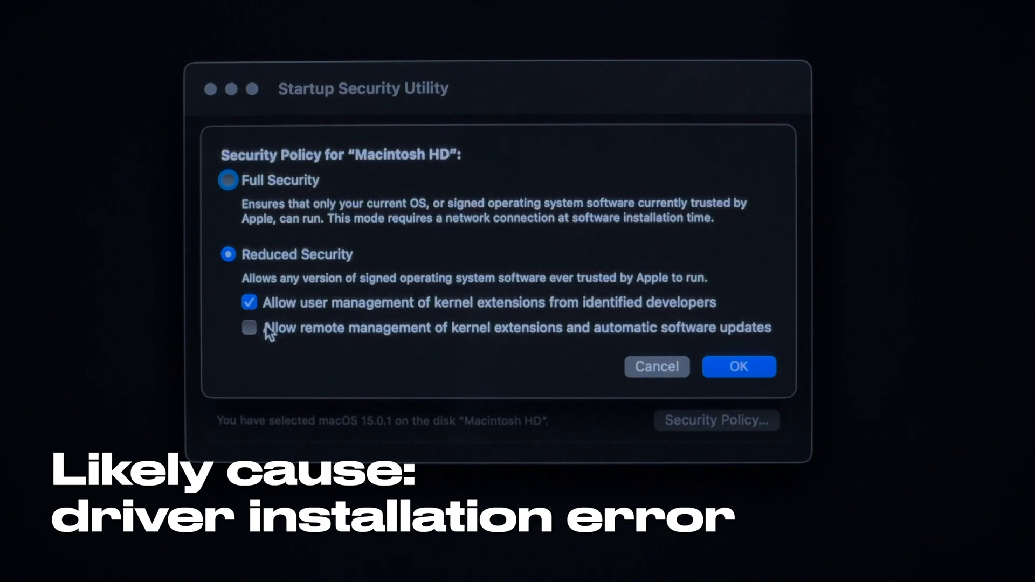
pyautogui.click(737, 371)
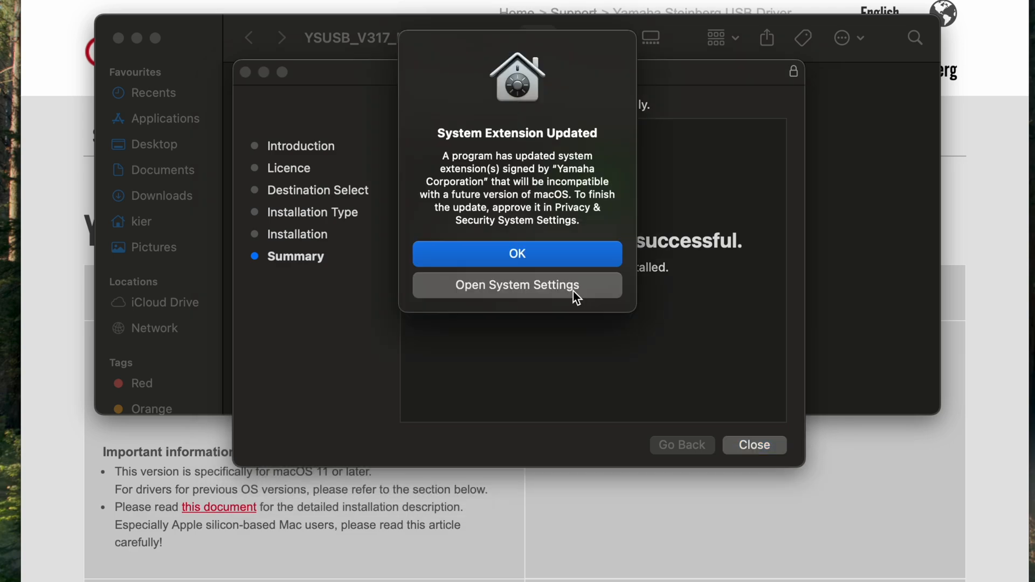
# - Switch to the Privacy & Security system settings and allow the updated system software from Yamaha Corporation
pyautogui.click(574, 291)
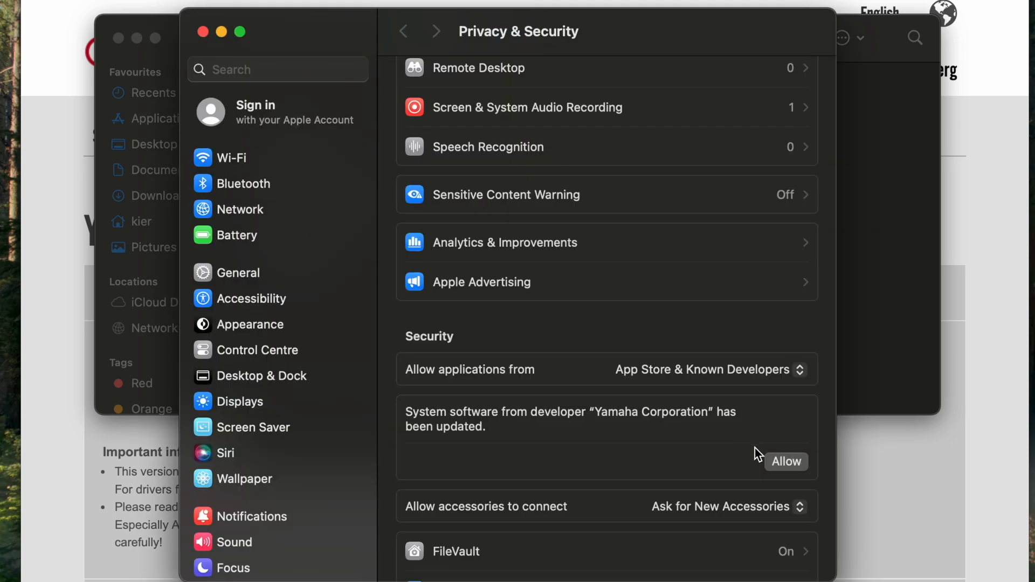
pyautogui.click(776, 462)
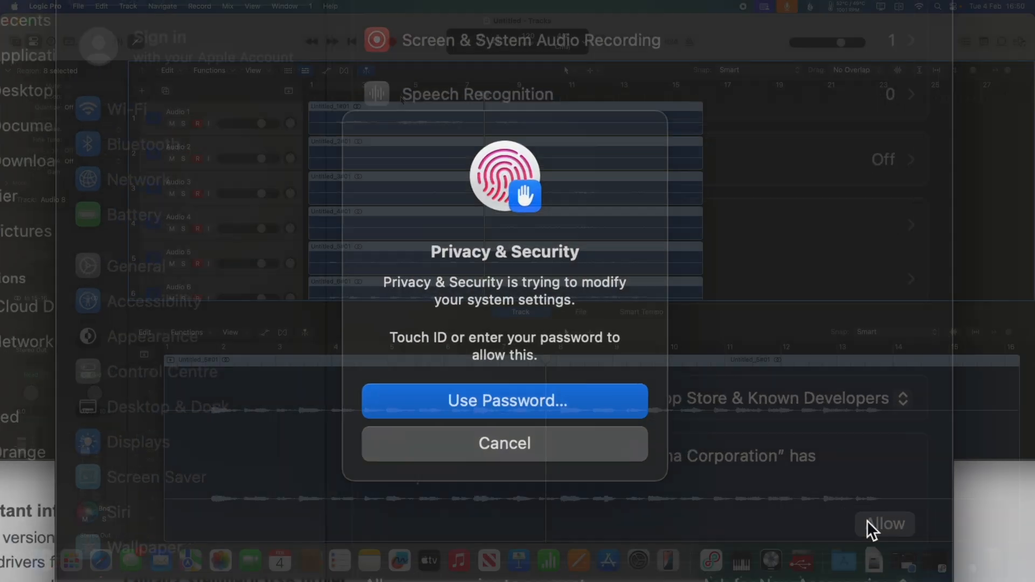